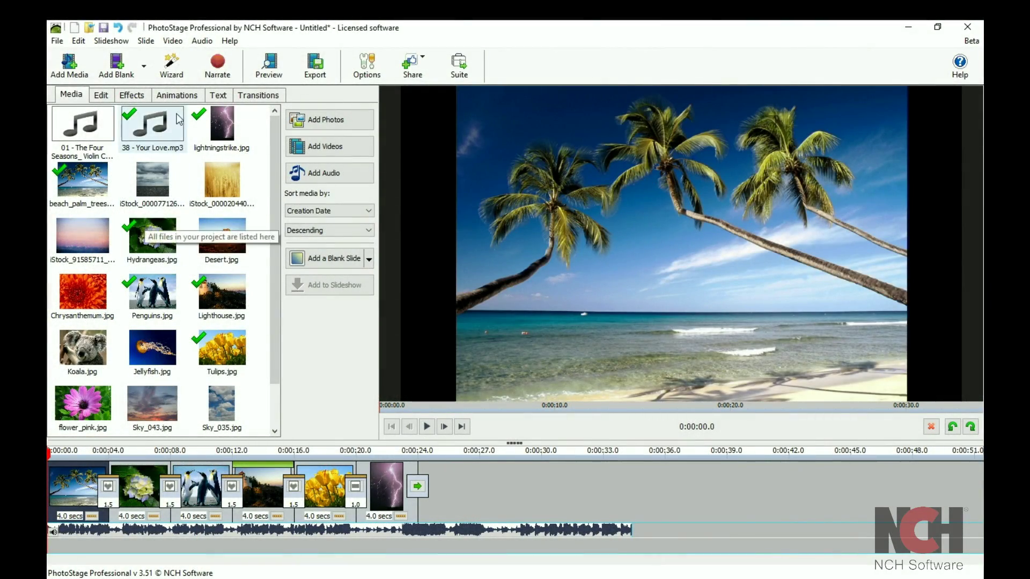
Show the Text tab's caption presets for the beach slide.
click(215, 97)
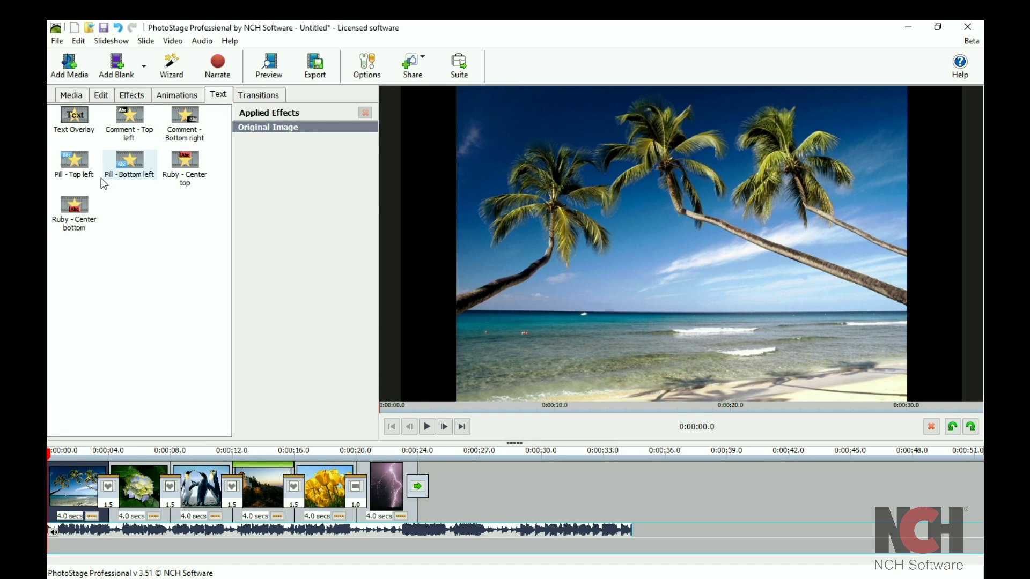
Add the Ruby caption preset and switch it to the Comment - Bottom right style.
click(77, 208)
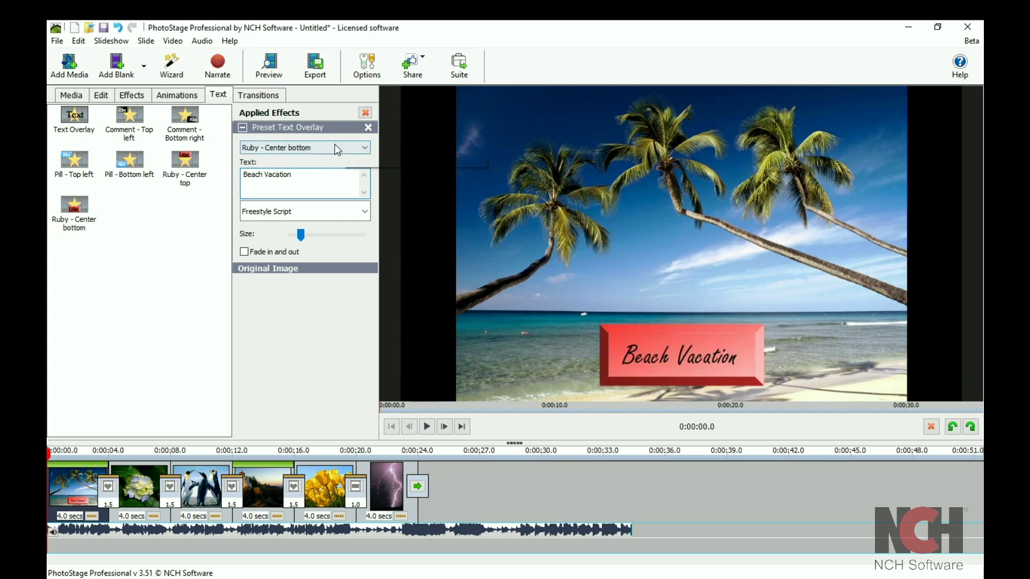
click(318, 149)
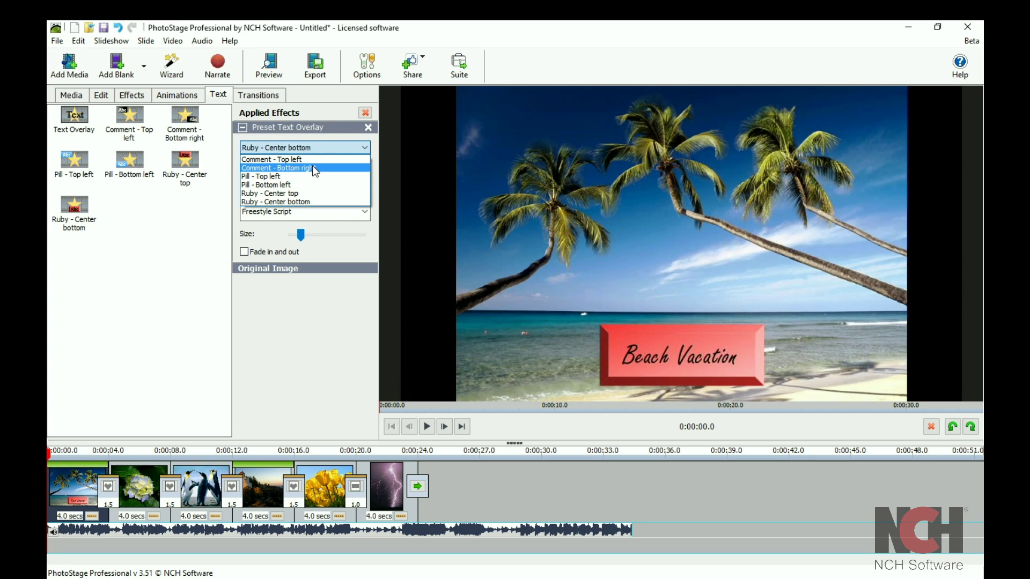
click(313, 167)
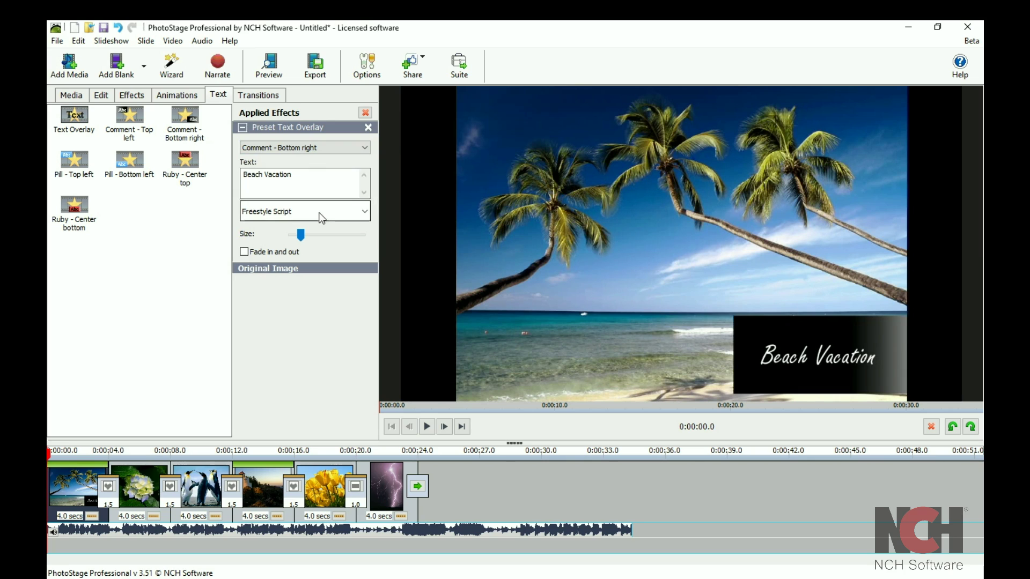
Set the caption to Harlow Solid Italic, slightly smaller, fading in and out.
click(319, 213)
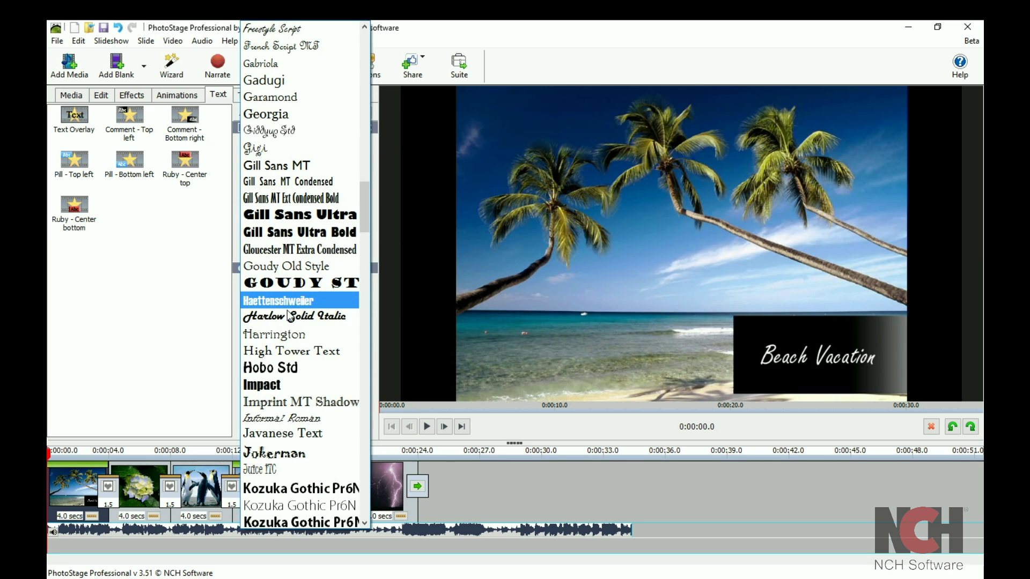
click(288, 317)
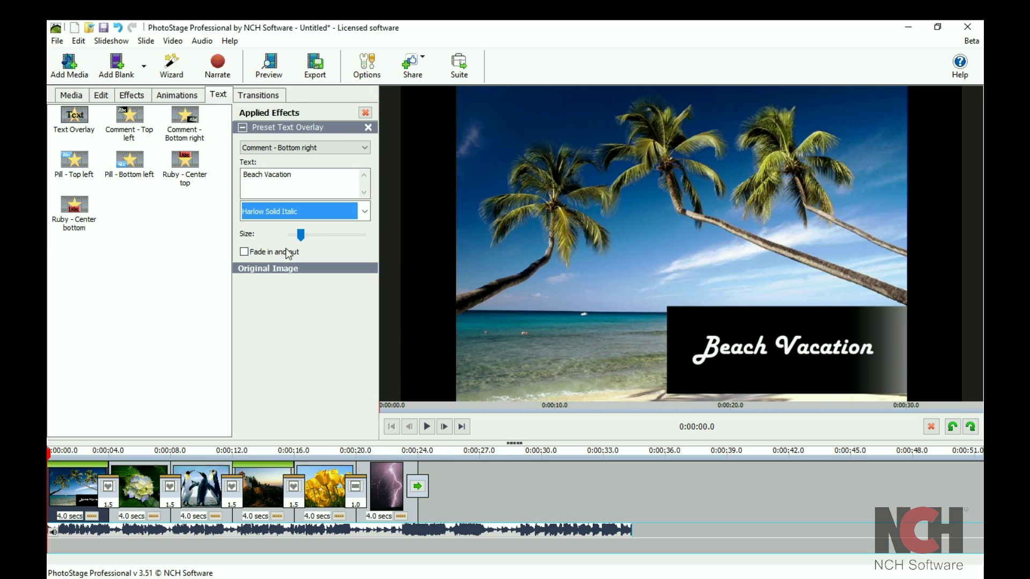
drag(301, 234, 295, 235)
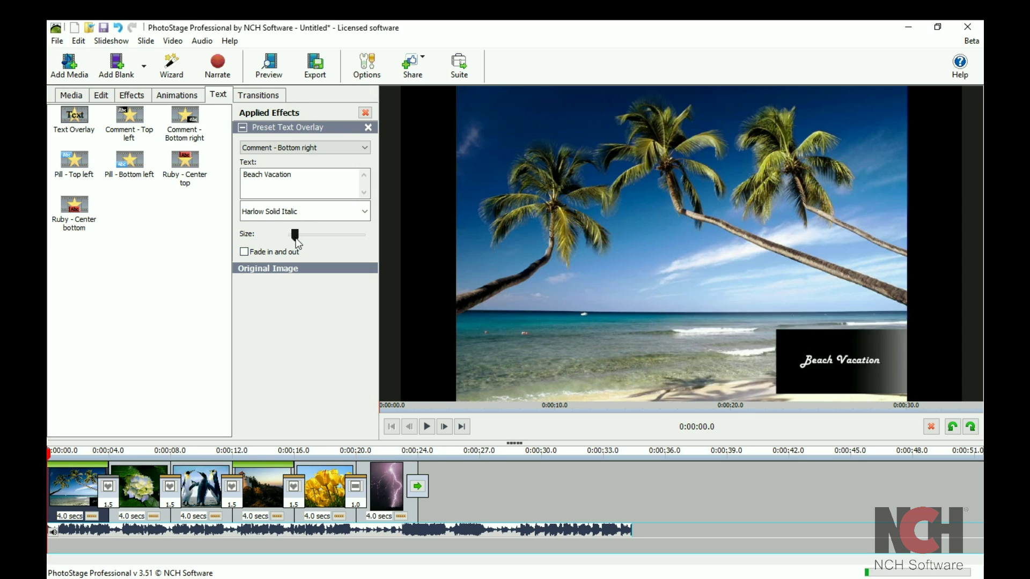
click(245, 252)
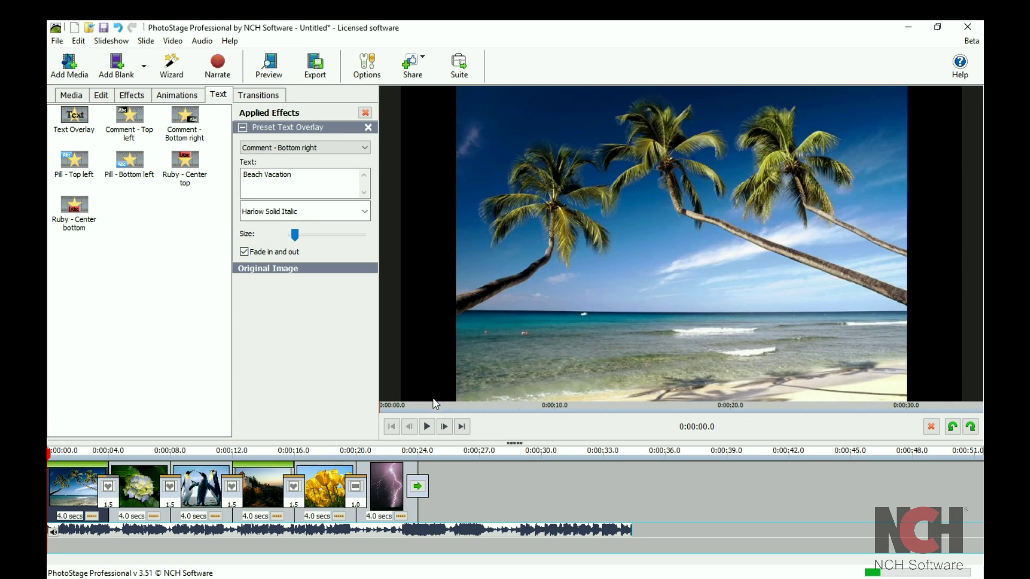
Preview the Beach Vacation caption fading in, then select the tulips slide.
click(428, 426)
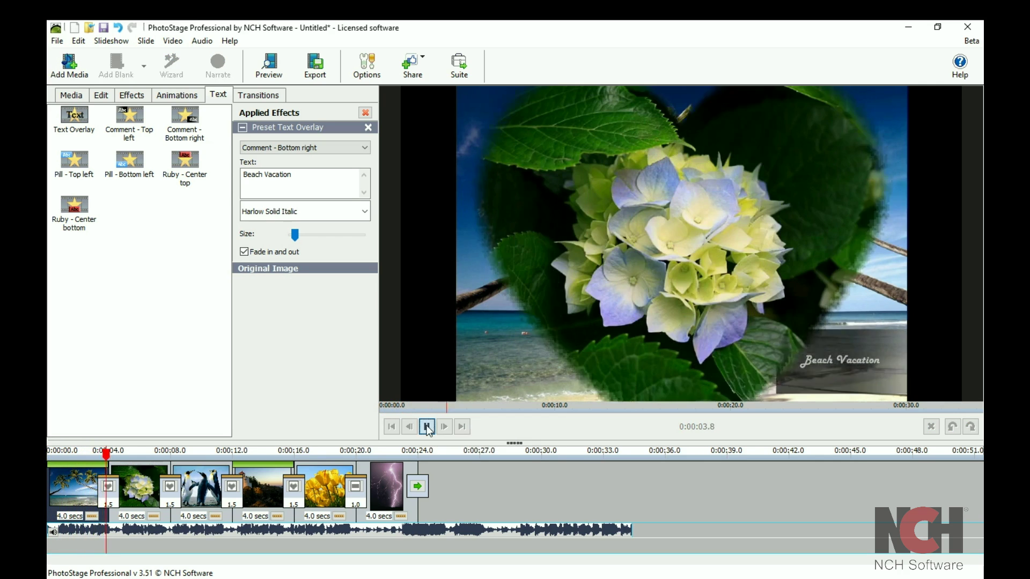
click(427, 427)
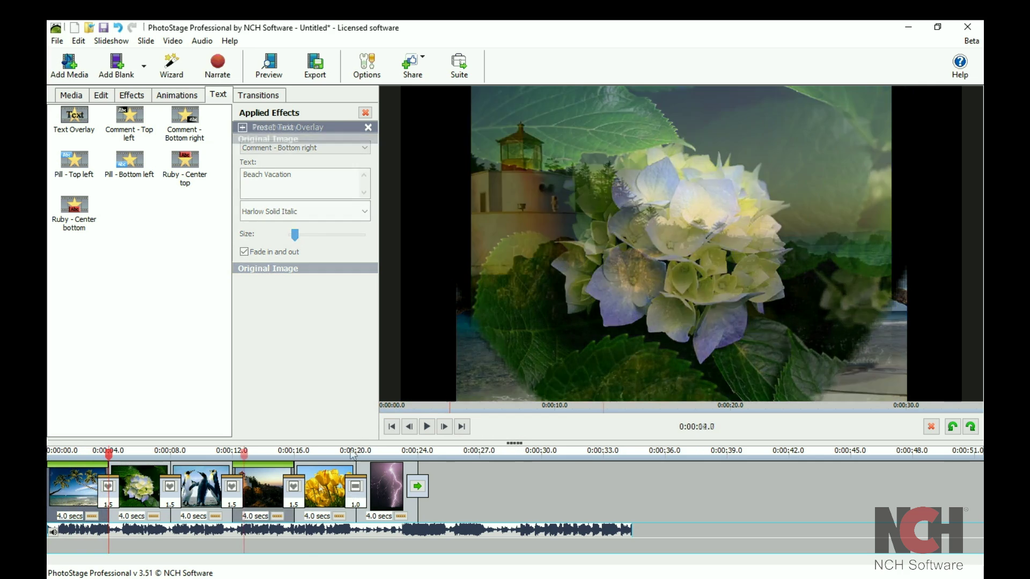
click(306, 484)
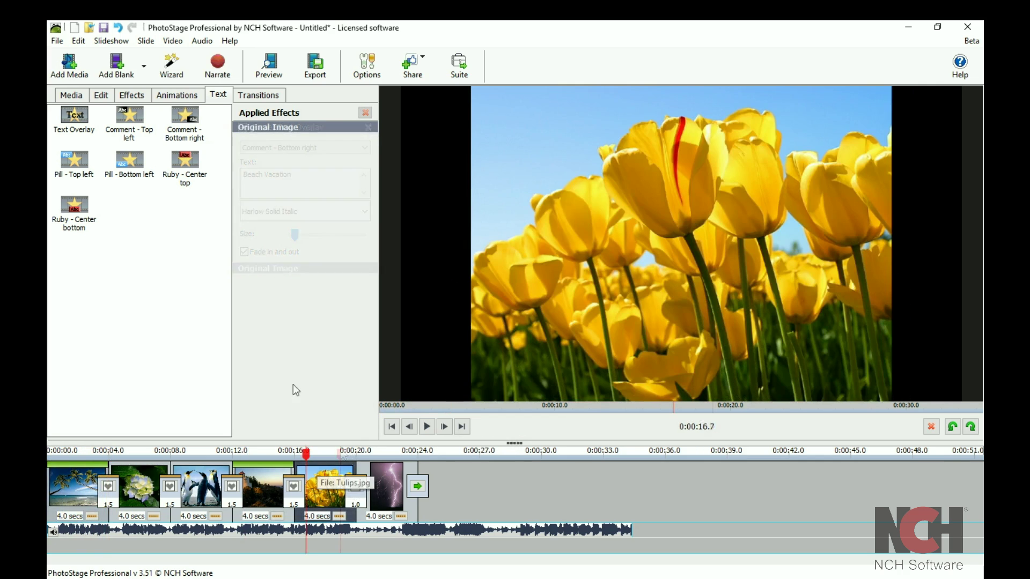
Add a Text Overlay reading 'Flowers in the sunshine!' and select the word 'sunshine'.
click(80, 121)
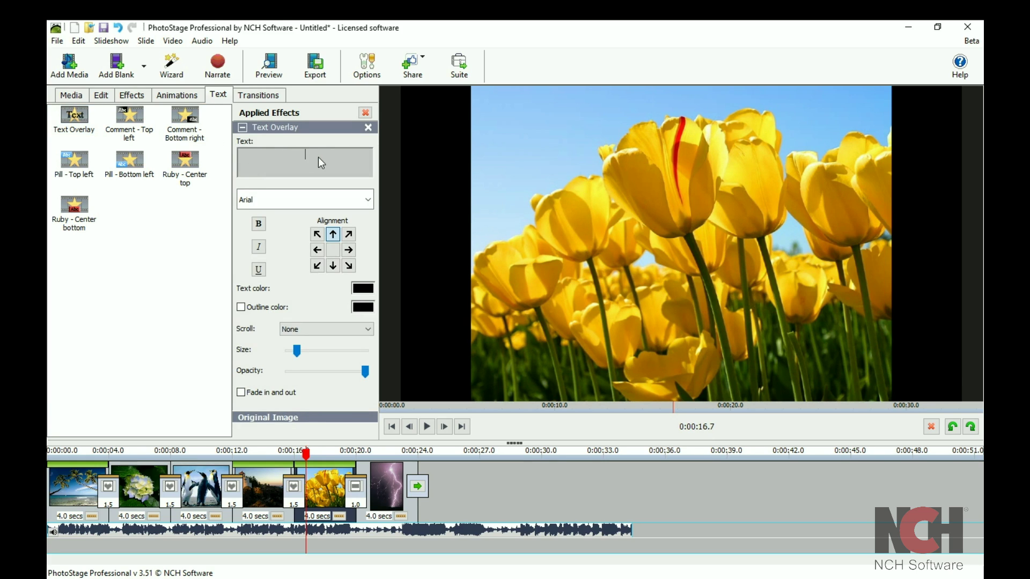
text(Flowersin the sunshine!)
drag(318, 157, 344, 155)
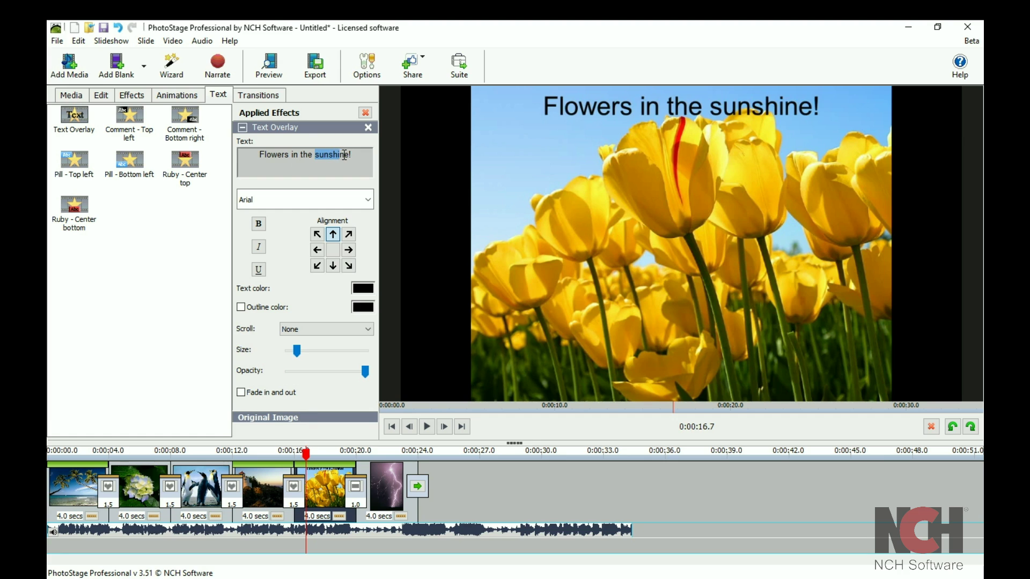
click(345, 199)
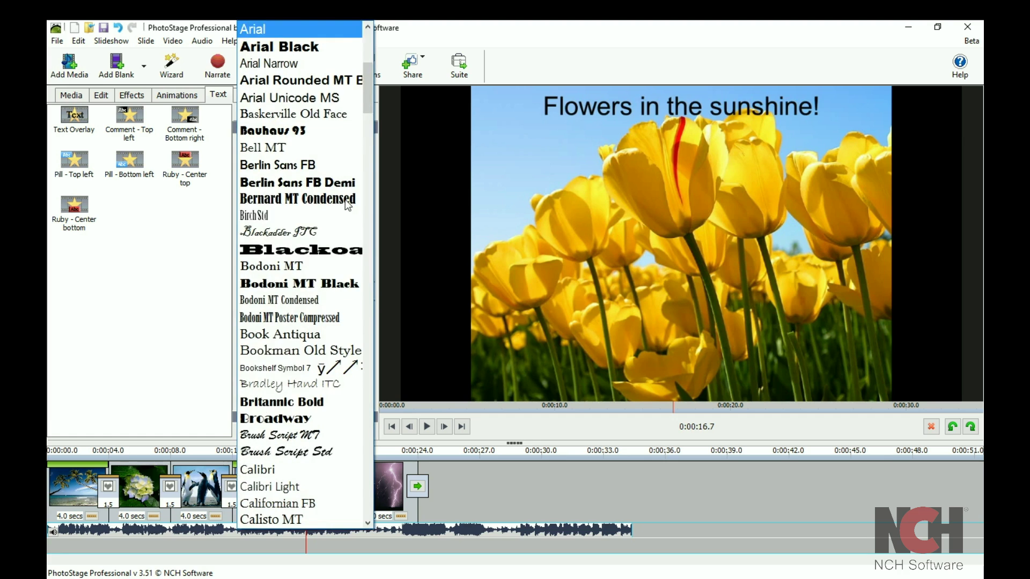
Set 'sunshine' in Brush Script MT, align the caption top-left, scrolling left to right.
click(291, 436)
click(317, 234)
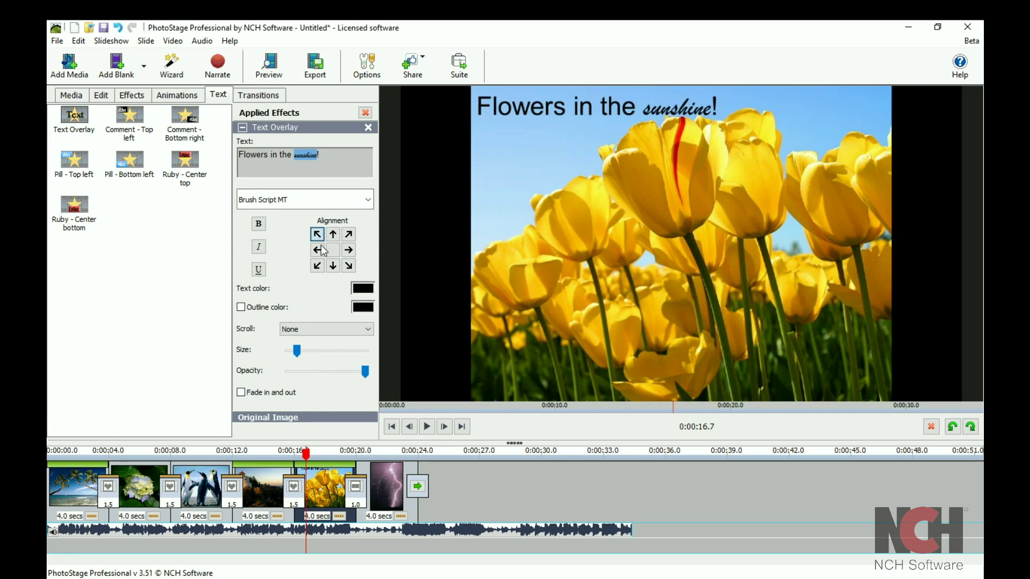
click(328, 328)
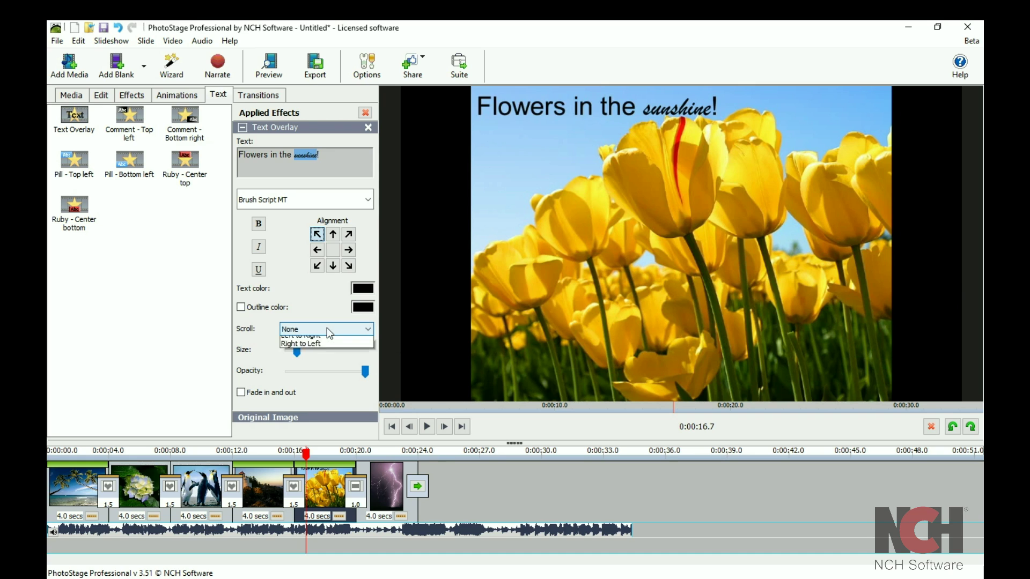
click(311, 366)
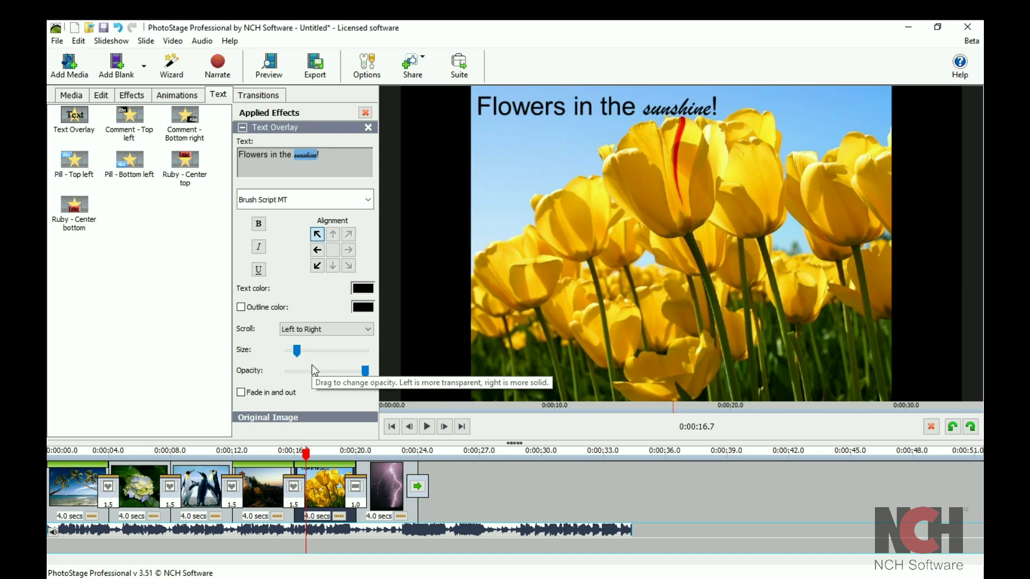
click(426, 426)
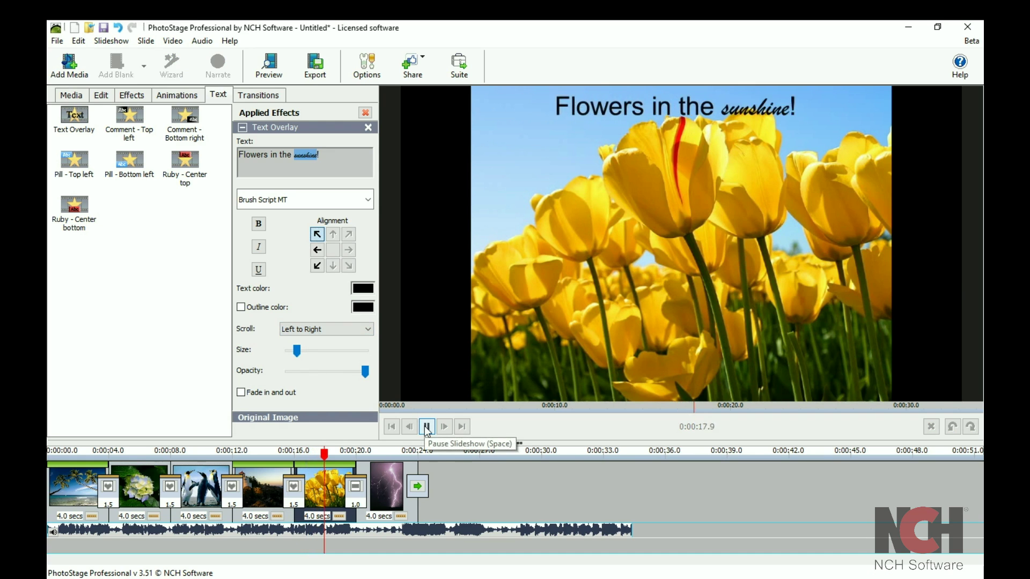